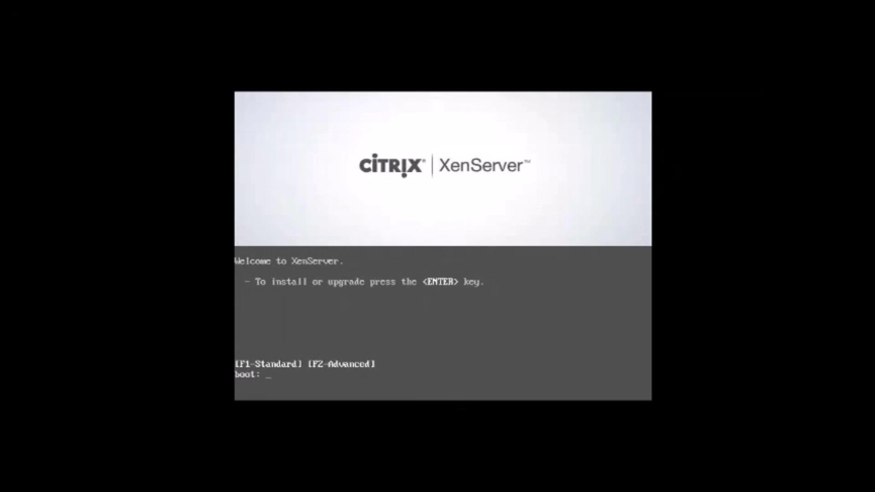
Boot the XenServer 6.5 installer from the boot: prompt
{"action": "key", "text": "Return"}
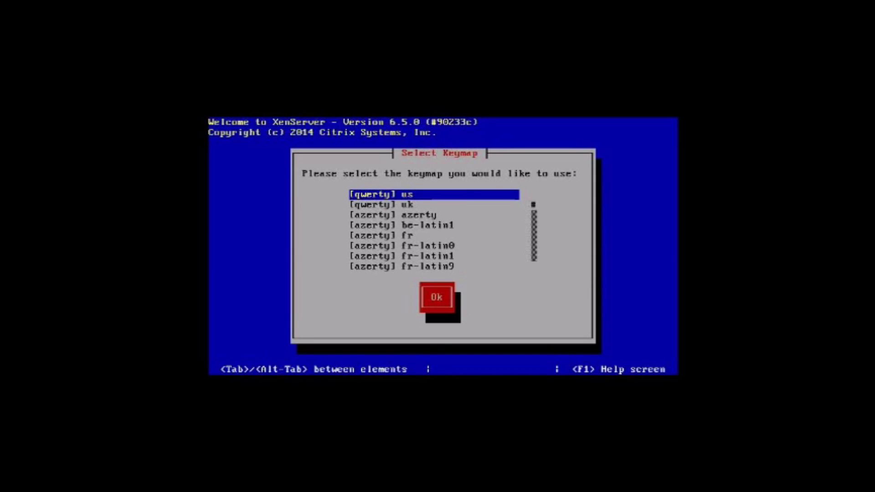
Choose the [qwerty] uk keymap, pass the welcome notice and accept the EULA
{"action": "key", "text": "Down"}
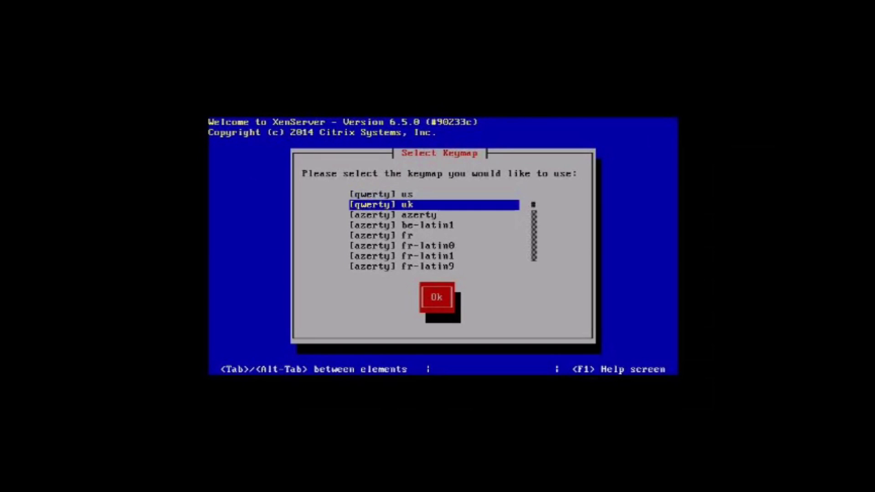
{"action": "key", "text": "Return"}
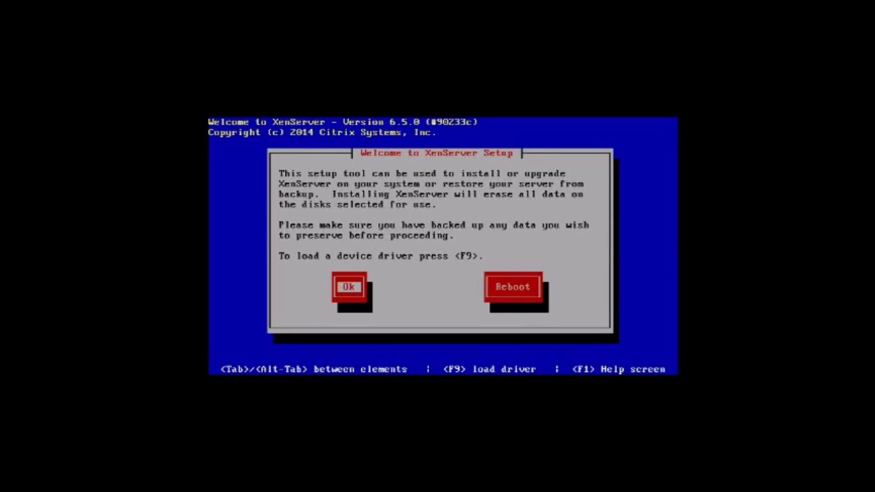
{"action": "key", "text": "Return"}
{"action": "key", "text": "Tab"}
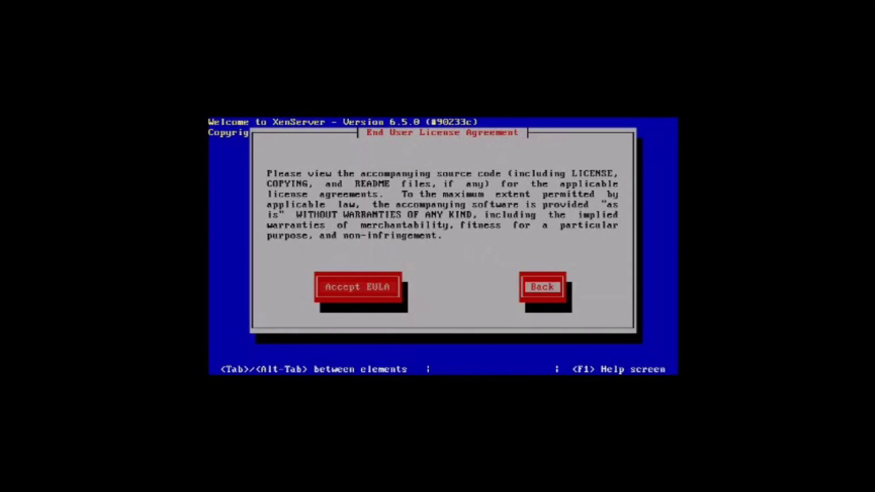
{"action": "key", "text": "Return"}
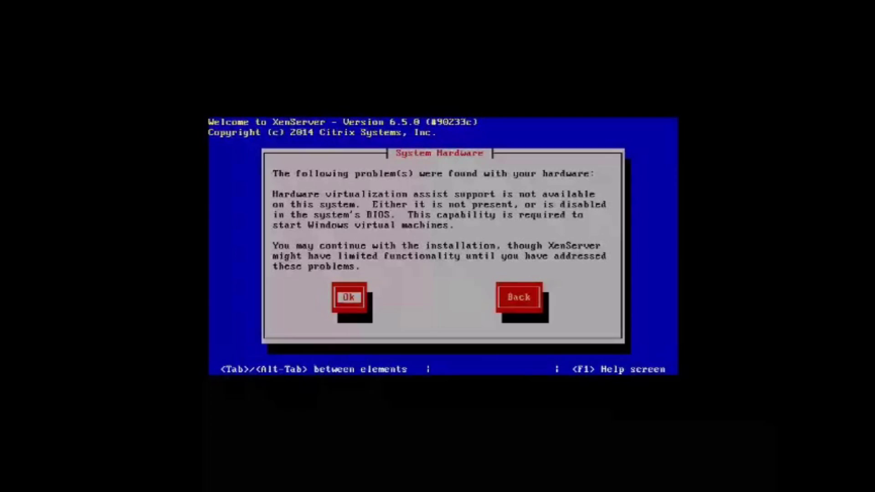
Use sda for VM storage, install from local media without supplemental packs, and verify the source
{"action": "key", "text": "Return"}
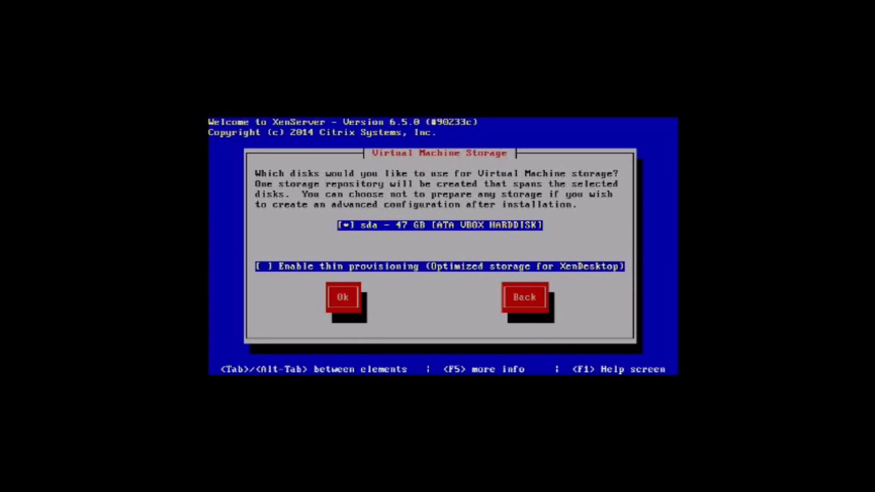
{"action": "key", "text": "Tab"}
{"action": "key", "text": "Return"}
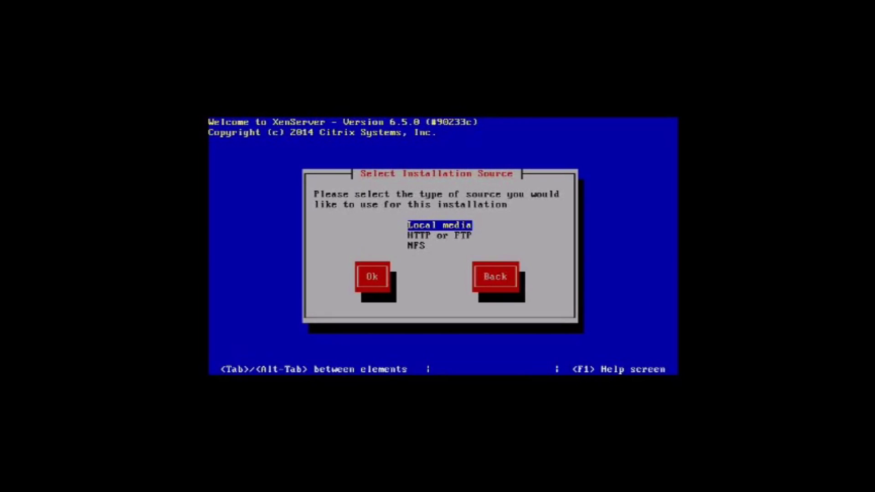
{"action": "key", "text": "Return"}
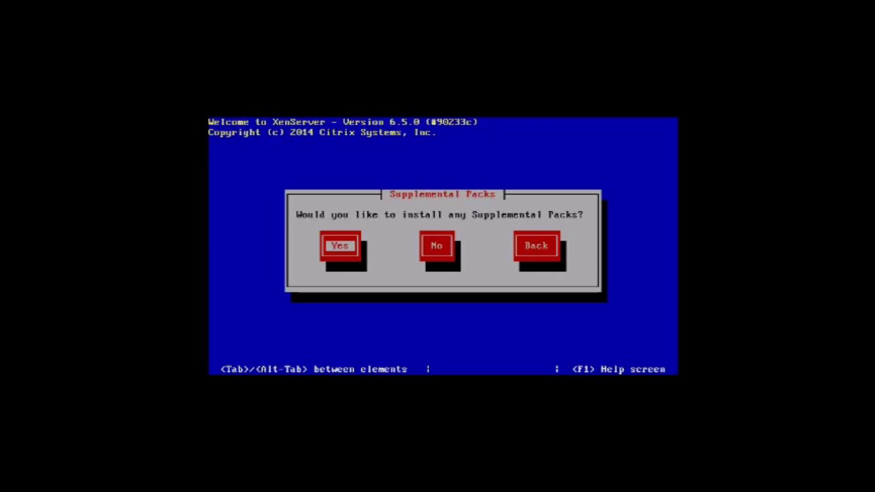
{"action": "key", "text": "Tab"}
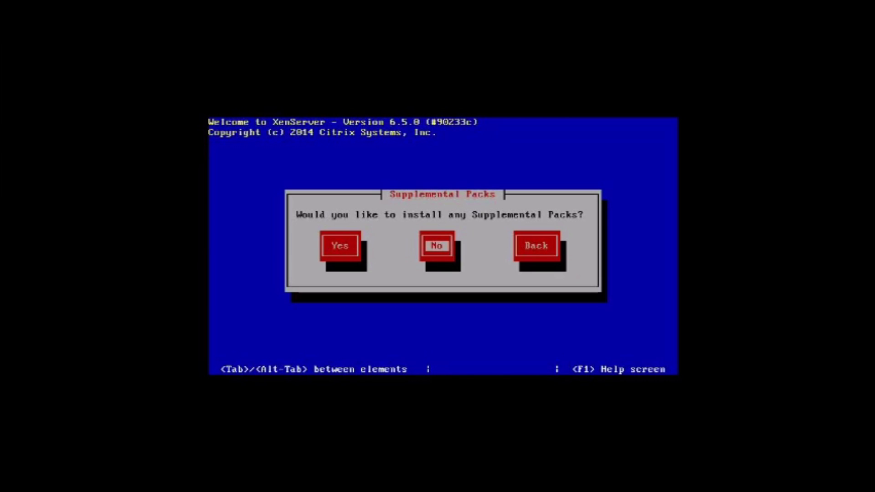
{"action": "key", "text": "Return"}
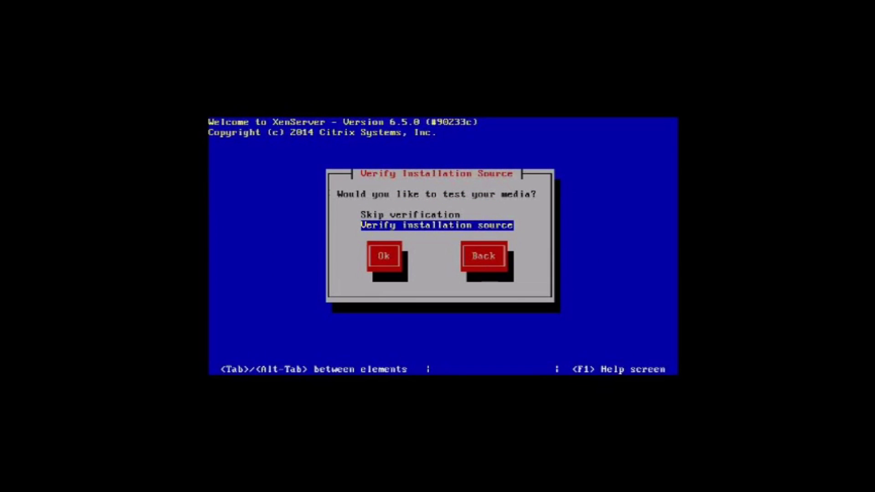
{"action": "key", "text": "Return"}
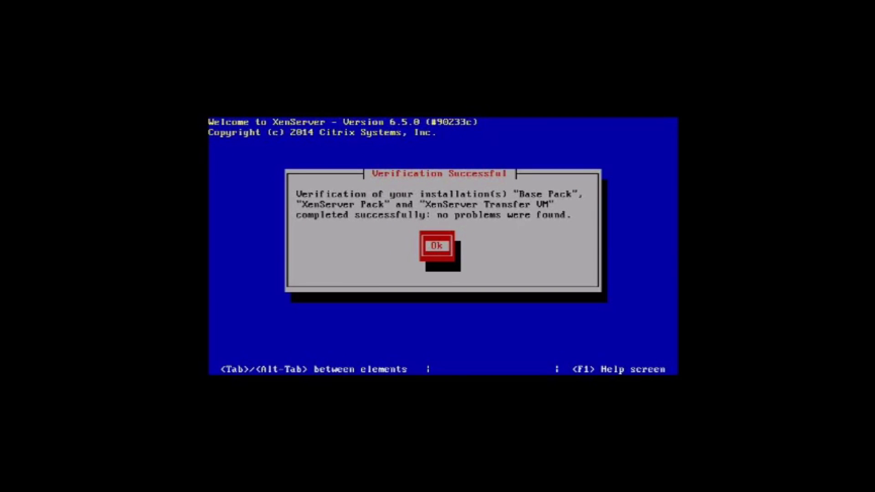
Dismiss the Verification Successful notice to reach the root password screen
{"action": "key", "text": "Return"}
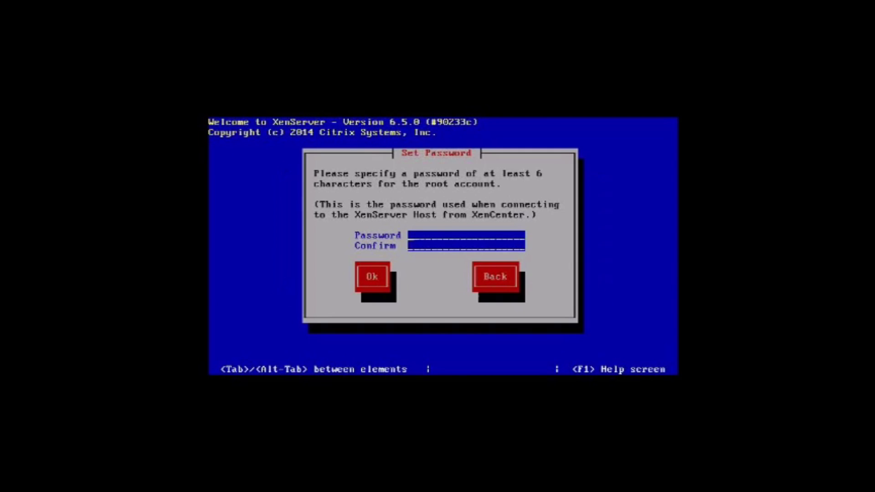
Enter a root password that is rejected as too short, and dismiss the error
{"action": "type", "text": "********"}
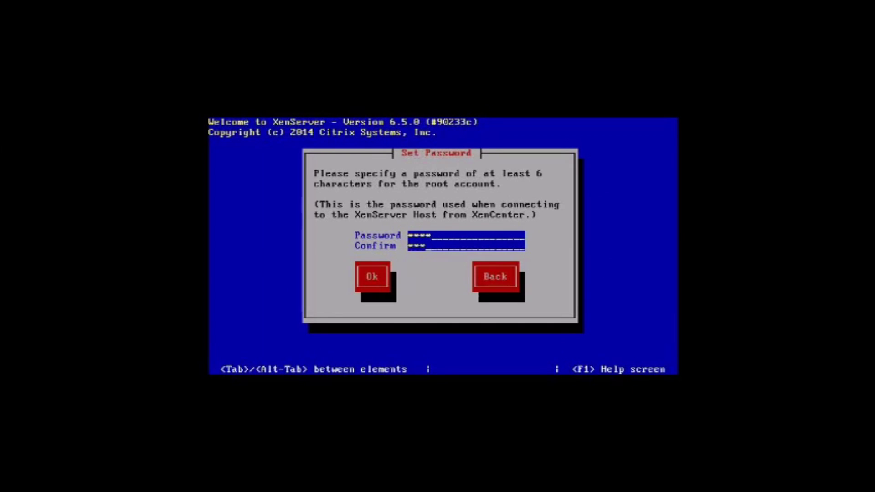
{"action": "key", "text": "Tab"}
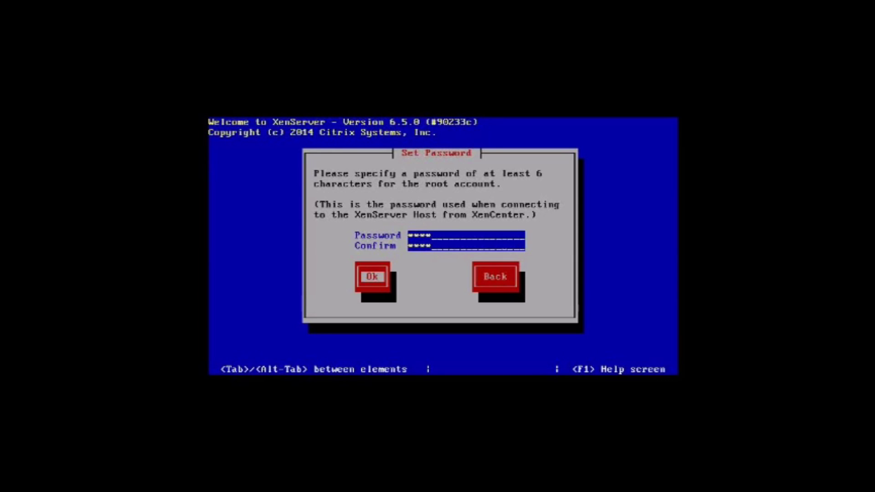
{"action": "key", "text": "Return"}
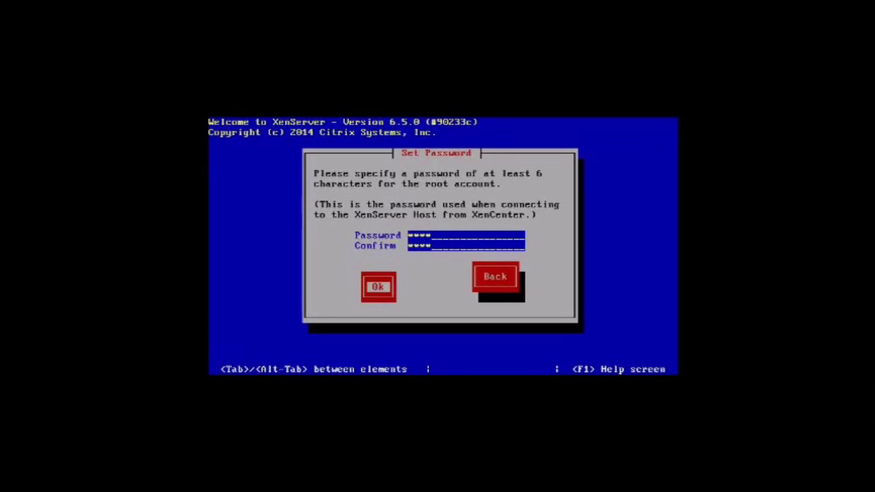
{"action": "key", "text": "Return"}
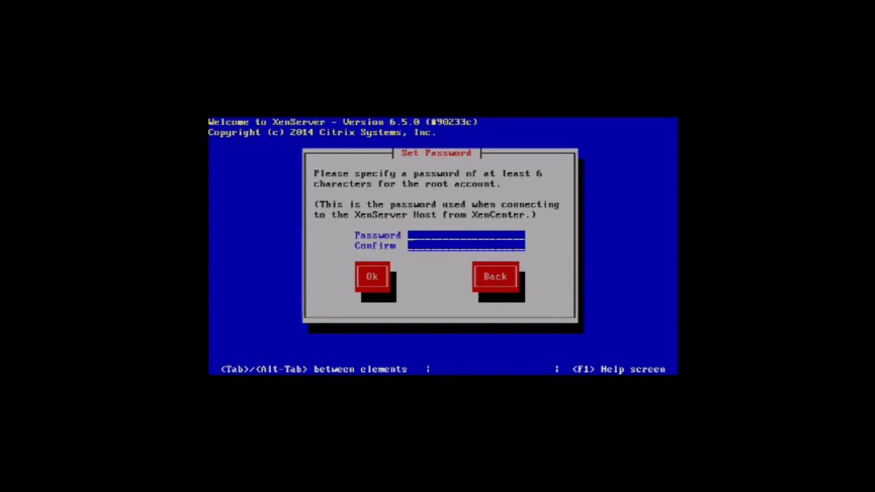
Set and confirm a longer root password of at least six characters
{"action": "type", "text": "**********"}
{"action": "key", "text": "Tab"}
{"action": "type", "text": "*****"}
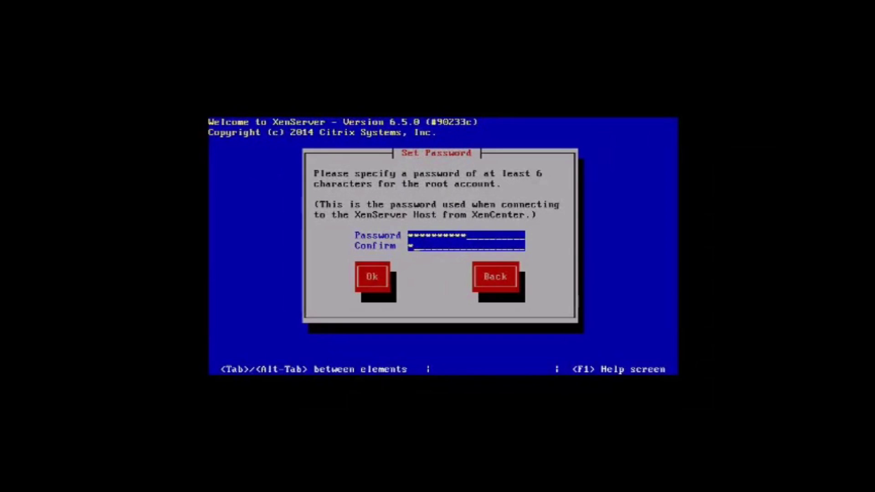
{"action": "type", "text": "*****"}
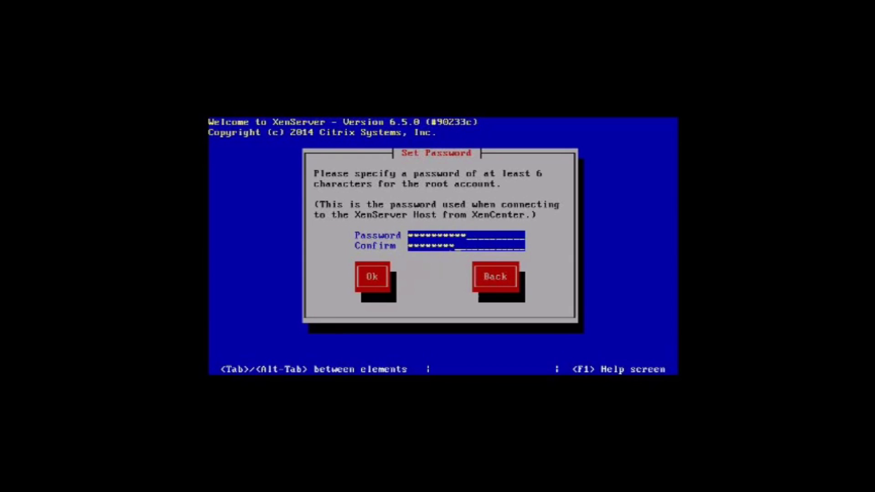
{"action": "key", "text": "Tab"}
{"action": "key", "text": "Return"}
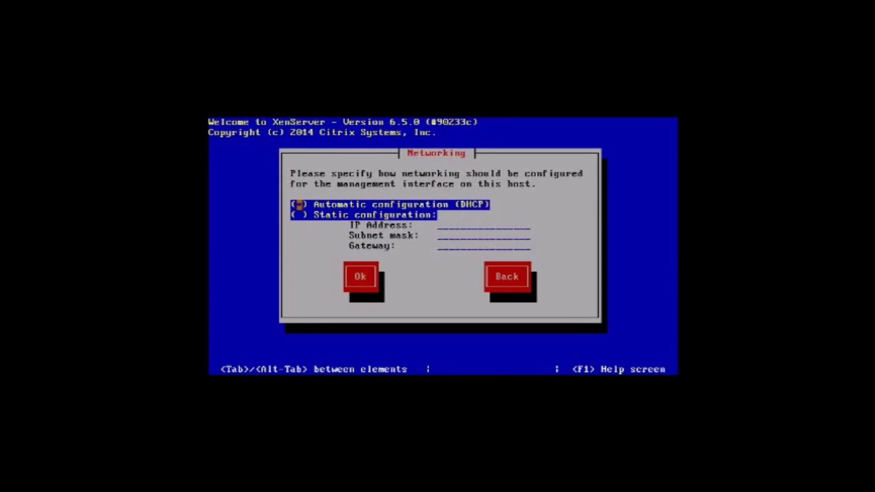
Keep DHCP for the management interface and accept the hostname and DNS settings
{"action": "key", "text": "Down"}
{"action": "key", "text": "Tab"}
{"action": "key", "text": "Return"}
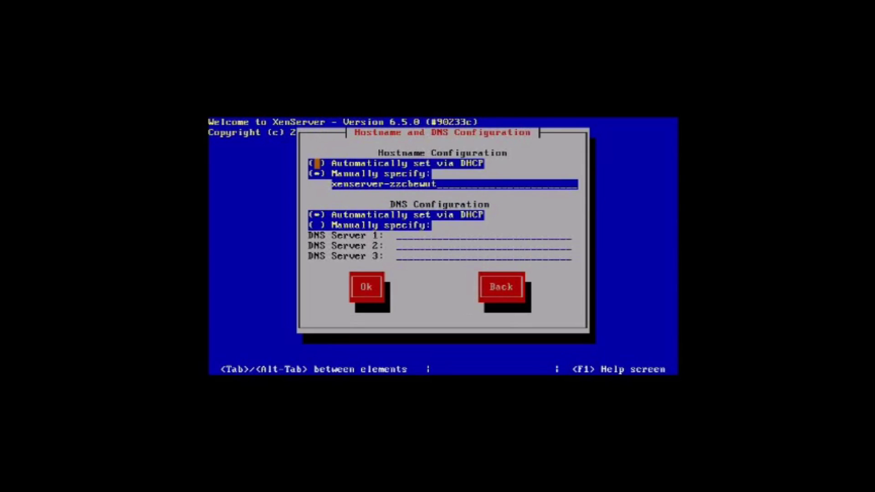
{"action": "key", "text": "Tab"}
{"action": "key", "text": "Tab"}
{"action": "key", "text": "Down"}
{"action": "key", "text": "Tab"}
{"action": "key", "text": "Return"}
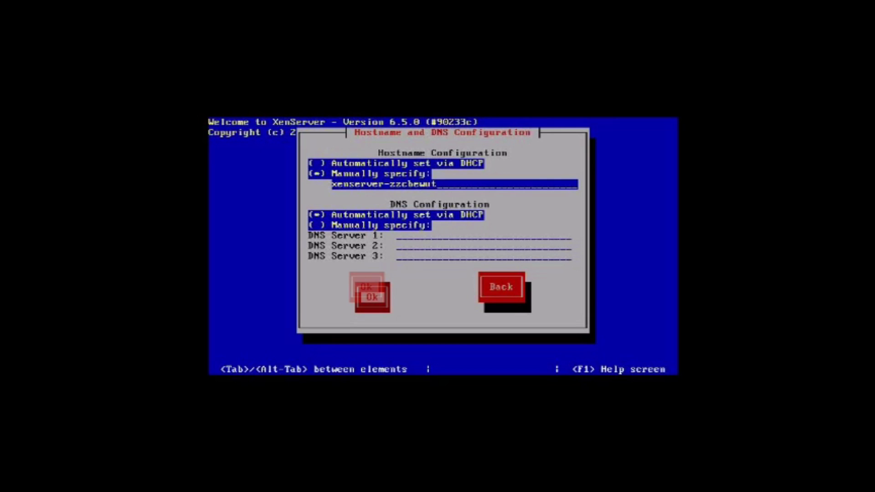
Set the time zone to a European city
{"action": "key", "text": "Down"}
{"action": "key", "text": "Down"}
{"action": "key", "text": "Down"}
{"action": "key", "text": "Down"}
{"action": "key", "text": "Down"}
{"action": "key", "text": "Down"}
{"action": "key", "text": "Down"}
{"action": "key", "text": "Down"}
{"action": "key", "text": "Down"}
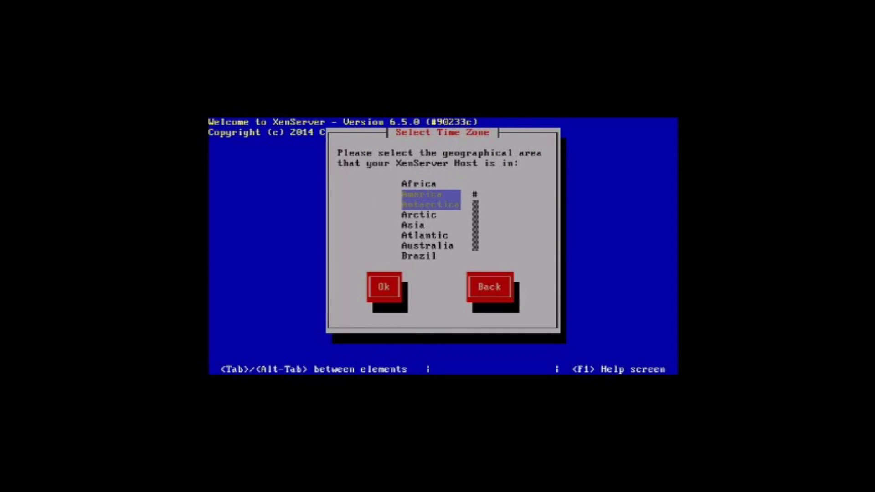
{"action": "key", "text": "Down"}
{"action": "key", "text": "Down"}
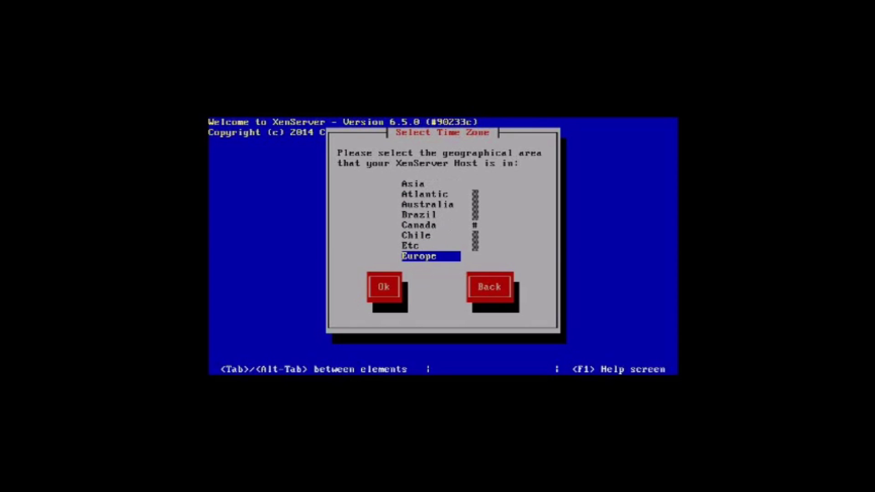
{"action": "key", "text": "Return"}
{"action": "key", "text": "Down"}
{"action": "key", "text": "Down"}
{"action": "key", "text": "Down"}
{"action": "key", "text": "Down"}
{"action": "key", "text": "Down"}
{"action": "key", "text": "Down"}
{"action": "key", "text": "Down"}
{"action": "key", "text": "Down"}
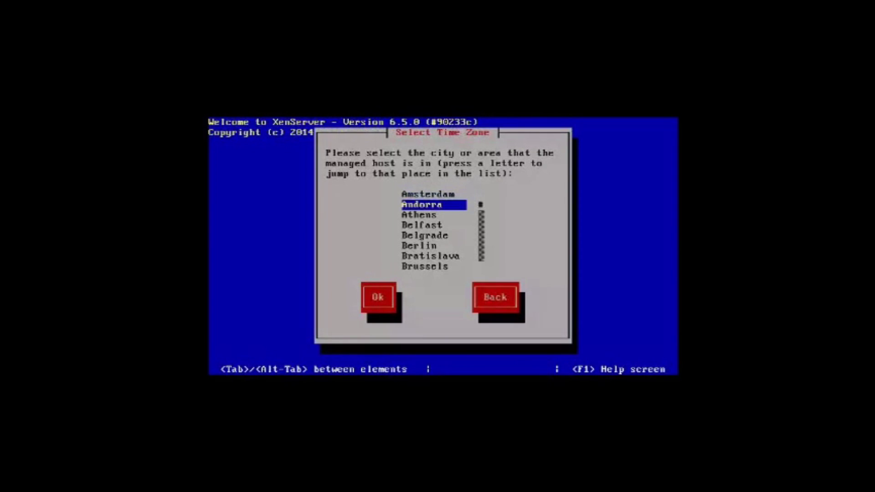
{"action": "key", "text": "Down"}
{"action": "key", "text": "Down"}
{"action": "key", "text": "Down"}
{"action": "key", "text": "Down"}
{"action": "key", "text": "Down"}
{"action": "key", "text": "Down"}
{"action": "key", "text": "Down"}
{"action": "key", "text": "Down"}
{"action": "key", "text": "Down"}
{"action": "key", "text": "Down"}
{"action": "key", "text": "Down"}
{"action": "key", "text": "Down"}
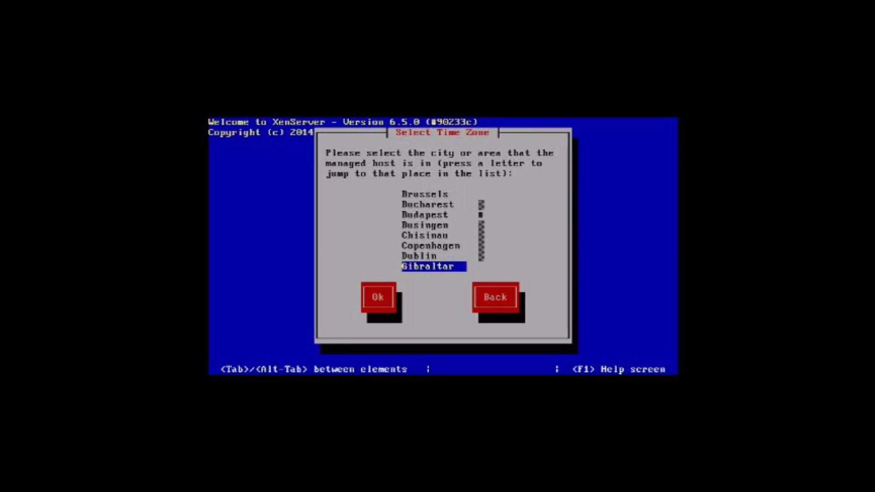
{"action": "key", "text": "Down"}
{"action": "key", "text": "Down"}
{"action": "key", "text": "Down"}
{"action": "key", "text": "Down"}
{"action": "key", "text": "Down"}
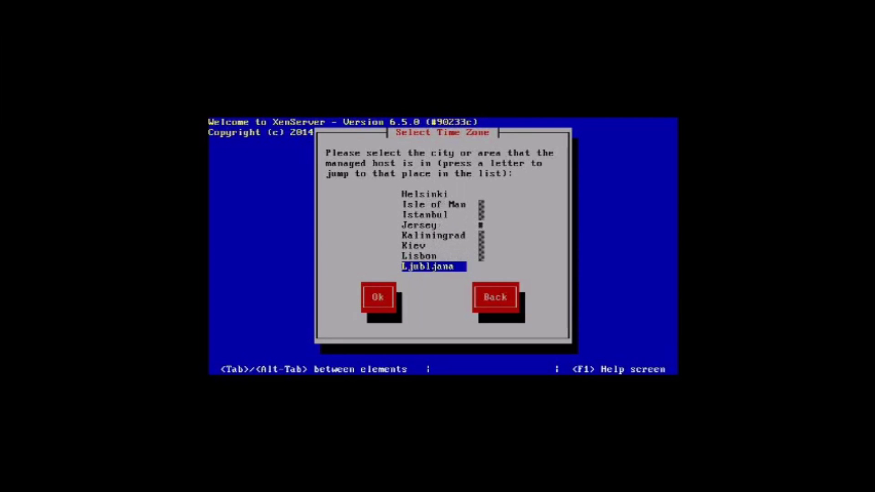
{"action": "key", "text": "Return"}
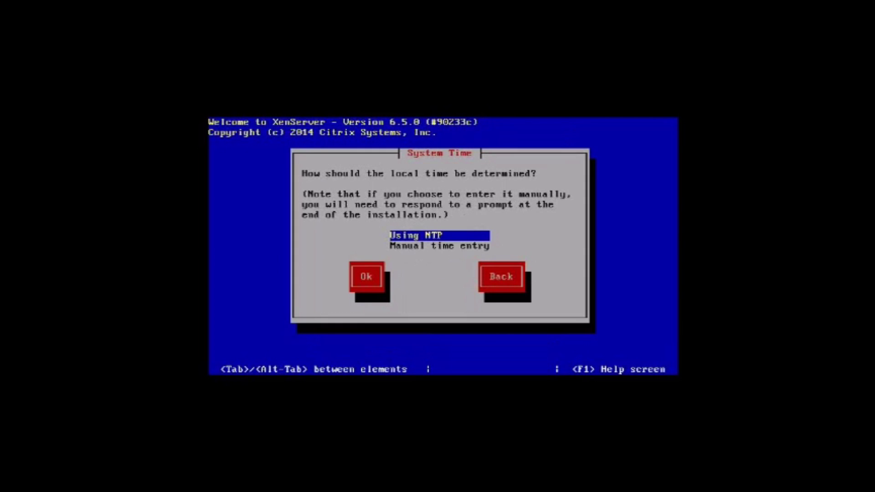
Use NTP configured by the DHCP server, then install XenServer onto sda
{"action": "key", "text": "Return"}
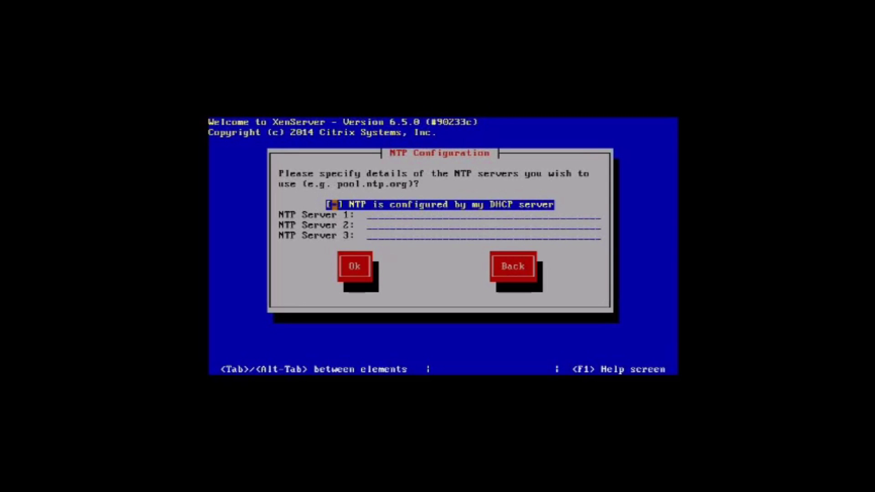
{"action": "key", "text": "space"}
{"action": "key", "text": "Tab"}
{"action": "key", "text": "Return"}
{"action": "key", "text": "Tab"}
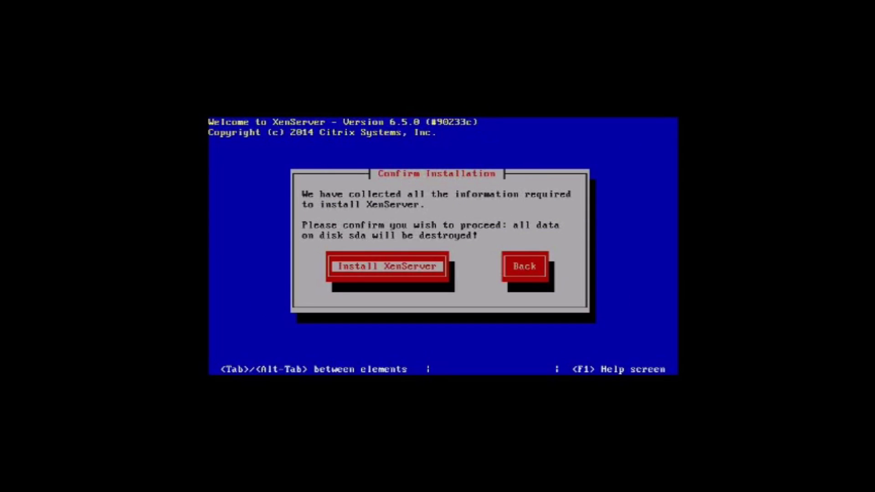
{"action": "key", "text": "Return"}
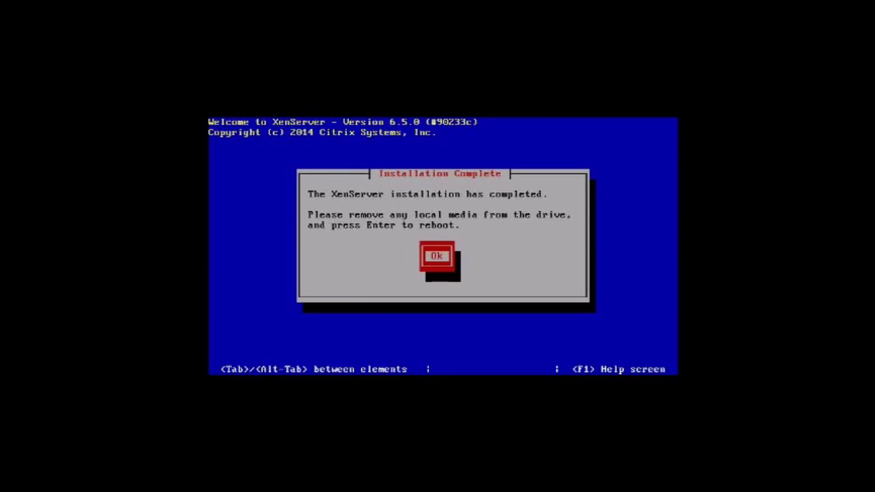
Dismiss the Installation Complete notice and reboot the host
{"action": "key", "text": "Return"}
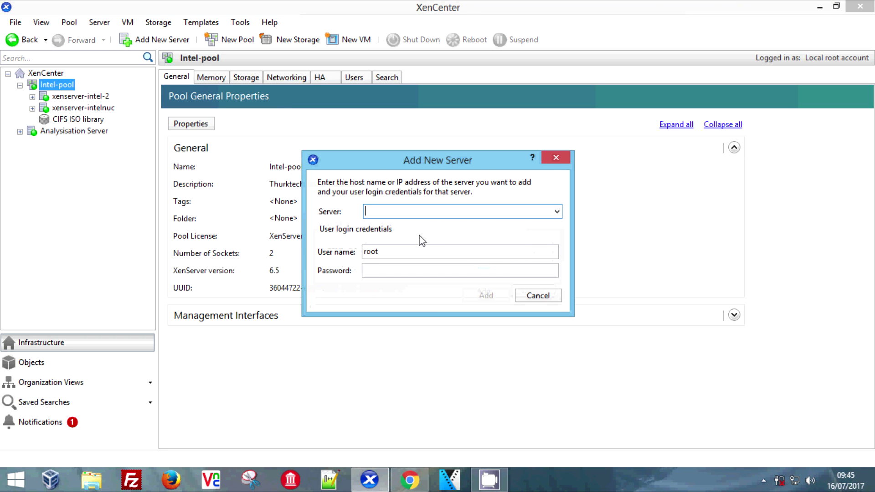
Add server 192.168.1.106 to XenCenter, logging in as root with its password
{"action": "type", "text": "192.168.1.10"}
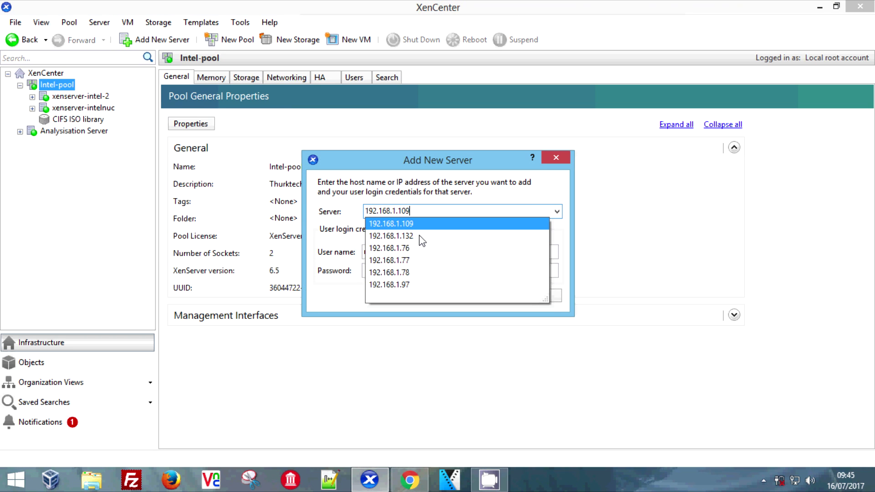
{"action": "type", "text": "6"}
{"action": "key", "text": "Tab"}
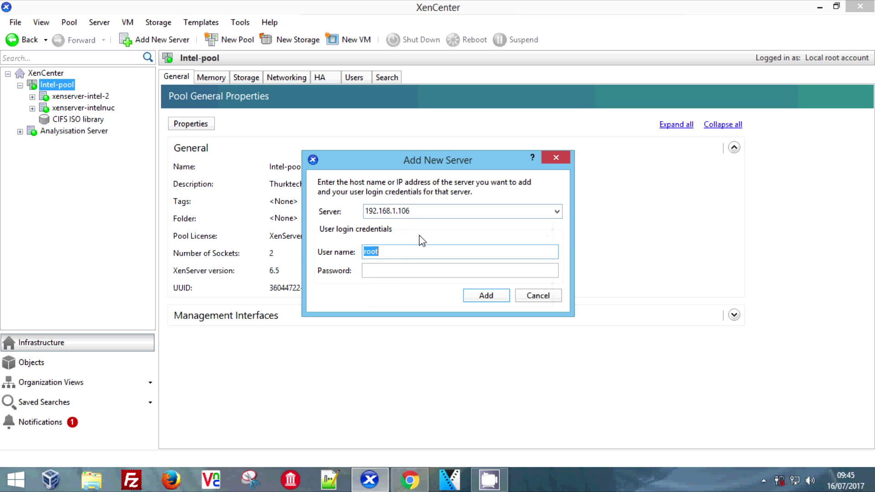
{"action": "key", "text": "Tab"}
{"action": "type", "text": "password"}
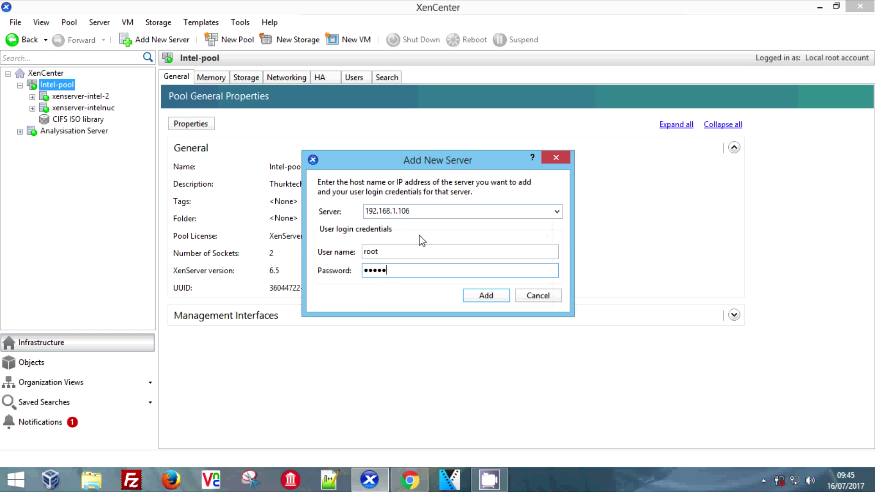
{"action": "type", "text": "123456789012"}
{"action": "key", "text": "Return"}
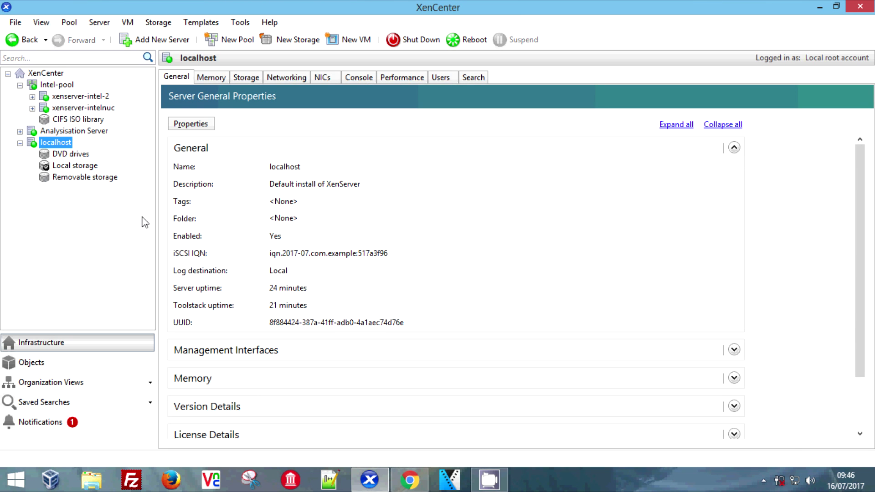
Rename localhost to XenServer-IntelNuc-17-7 in its Properties dialog
{"action": "right_click", "coordinate": [44, 147]}
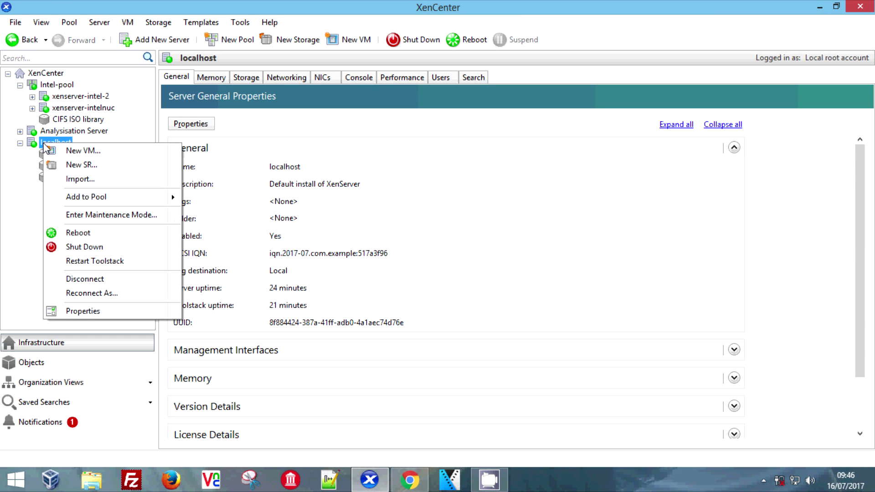
{"action": "left_click", "coordinate": [113, 311]}
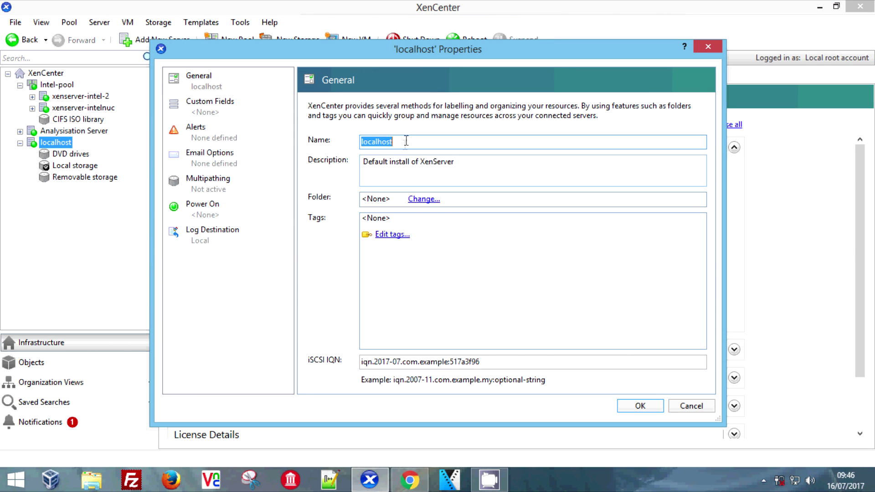
{"action": "left_click", "coordinate": [407, 142]}
{"action": "key", "text": "BackSpace"}
{"action": "key", "text": "BackSpace"}
{"action": "key", "text": "BackSpace"}
{"action": "key", "text": "BackSpace"}
{"action": "key", "text": "BackSpace"}
{"action": "key", "text": "BackSpace"}
{"action": "key", "text": "BackSpace"}
{"action": "key", "text": "BackSpace"}
{"action": "key", "text": "BackSpace"}
{"action": "type", "text": "Mixer"}
{"action": "key", "text": "BackSpace"}
{"action": "key", "text": "BackSpace"}
{"action": "key", "text": "BackSpace"}
{"action": "key", "text": "BackSpace"}
{"action": "key", "text": "BackSpace"}
{"action": "type", "text": "XenServer-Intel"}
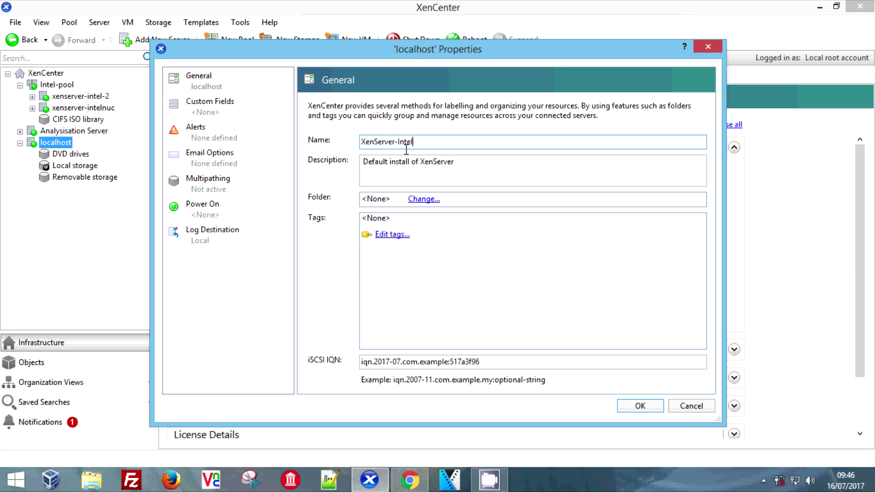
{"action": "type", "text": "Nuc-17-7"}
{"action": "key", "text": "Return"}
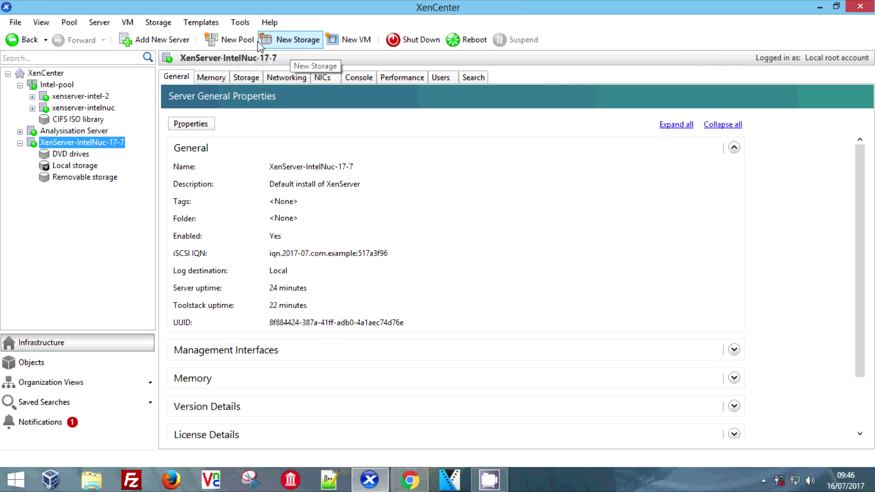
{"action": "left_click", "coordinate": [337, 44]}
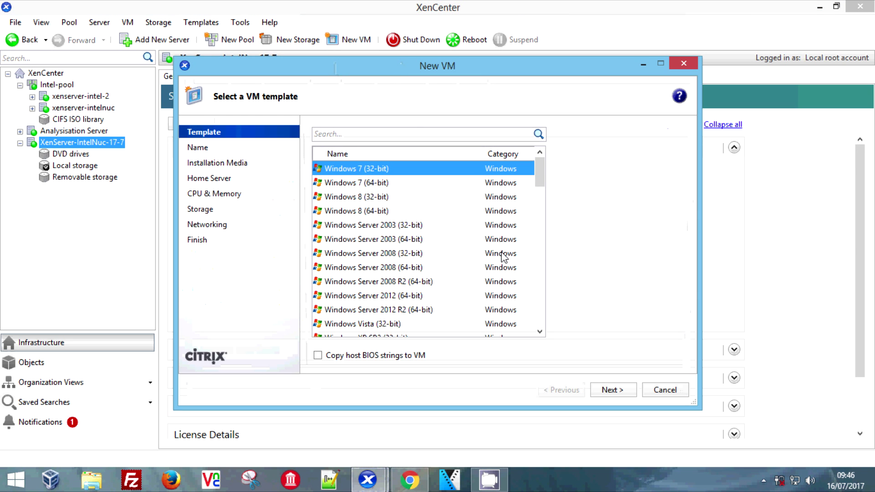
{"action": "left_click_drag", "start_coordinate": [540, 179], "coordinate": [541, 328]}
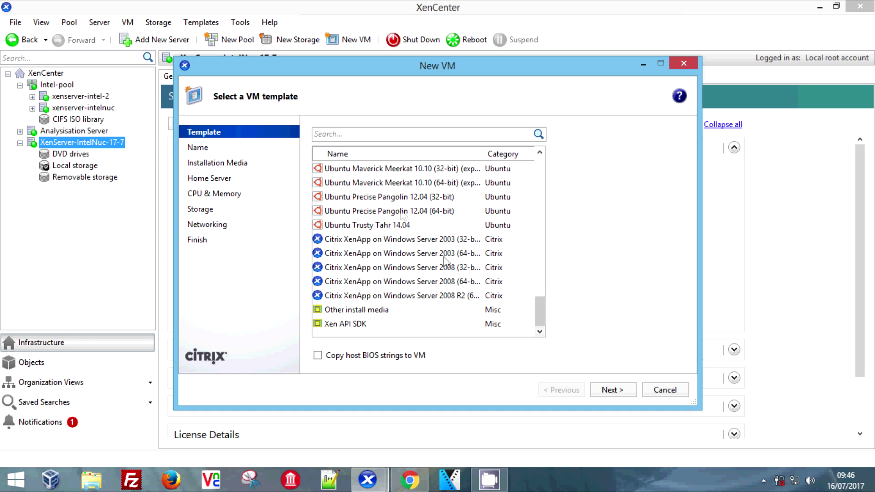
{"action": "left_click", "coordinate": [688, 62]}
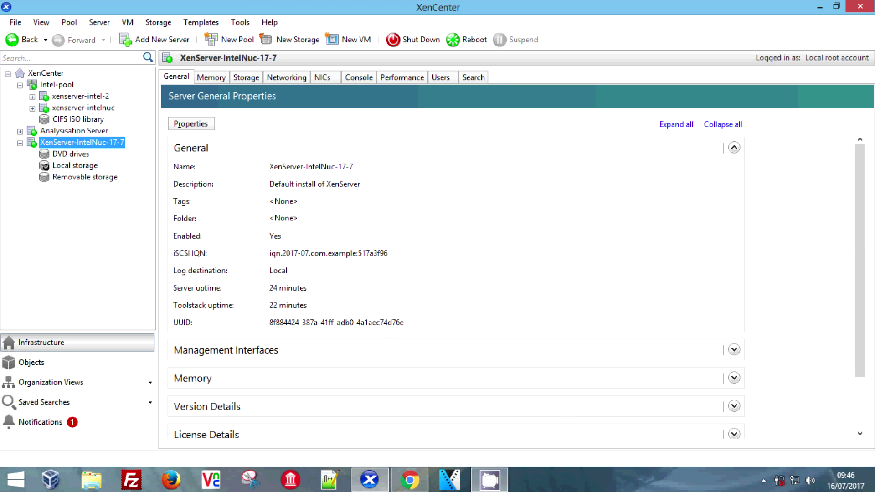
{"action": "right_click", "coordinate": [489, 479]}
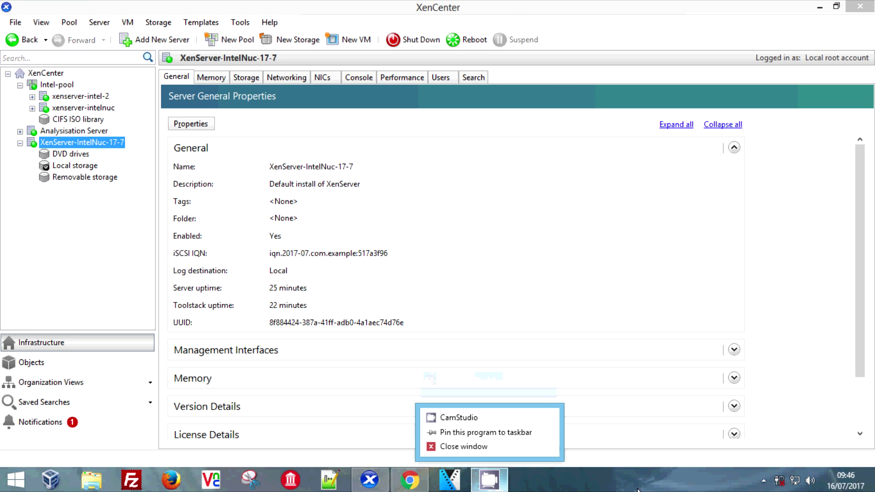
{"action": "left_click", "coordinate": [763, 481]}
{"action": "right_click", "coordinate": [762, 414]}
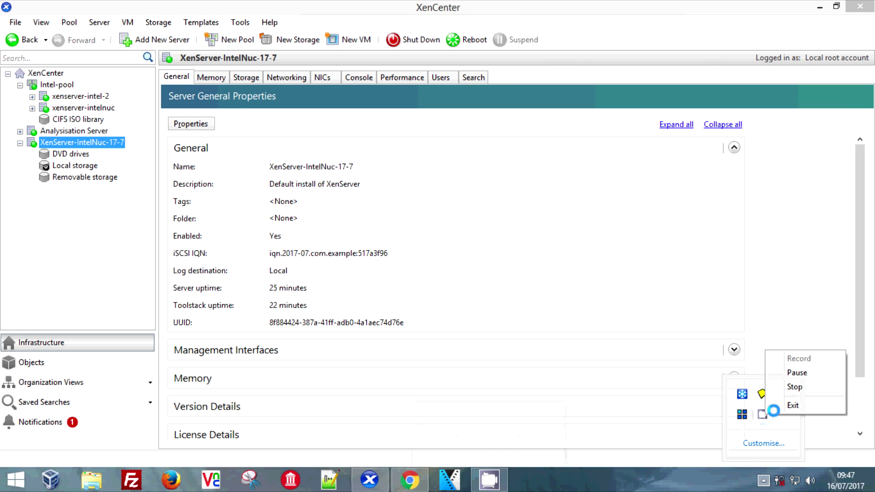